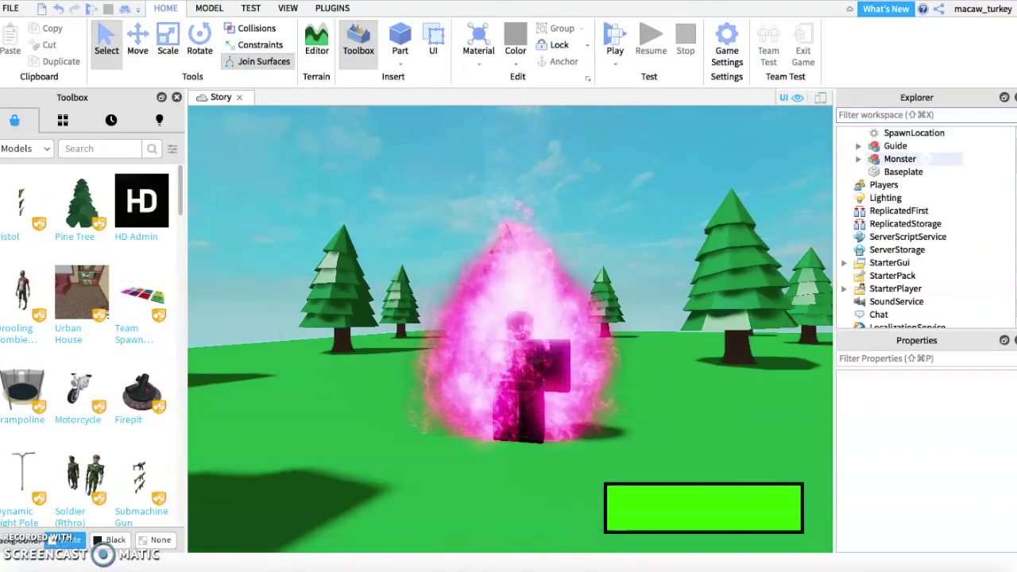
Step: Move the Monster model from the scene into ReplicatedStorage in the Explorer
{"action": "left_click_drag", "start_coordinate": [901, 158], "coordinate": [906, 223]}
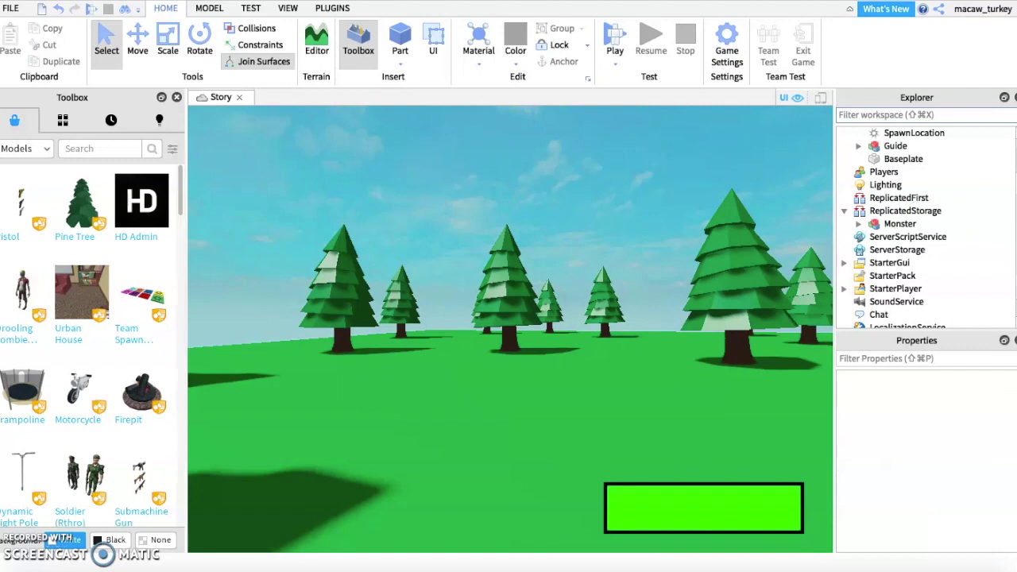
Step: Insert the Dialogue Gui Kit from the Toolbox Inventory into the workspace
{"action": "left_click", "coordinate": [63, 120]}
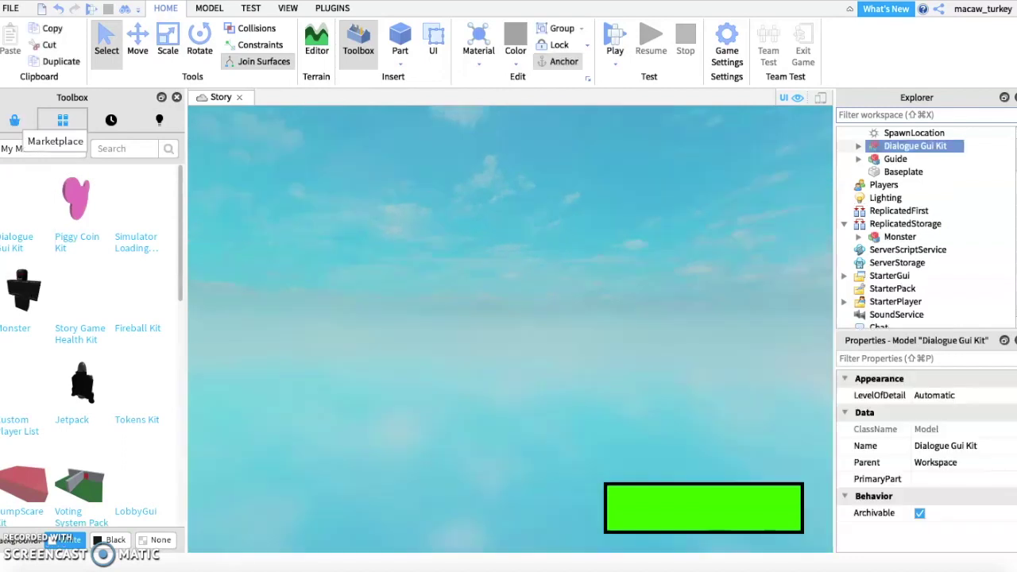
{"action": "left_click", "coordinate": [14, 120]}
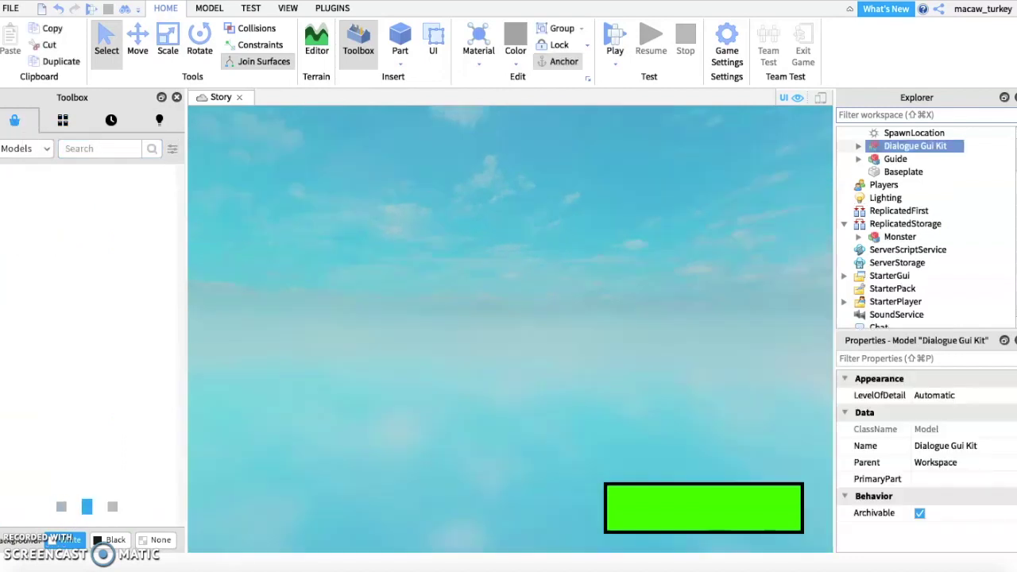
Step: Move the ReplicatedStorage group into ReplicatedStorage and ungroup it, leaving CreateDialogueEvent
{"action": "key", "text": "s"}
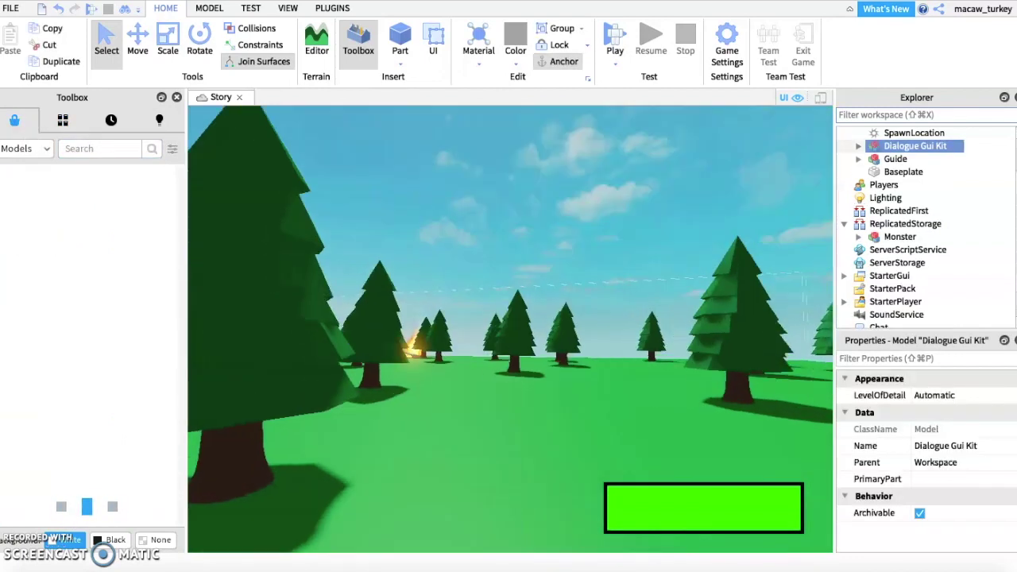
{"action": "key", "text": "w"}
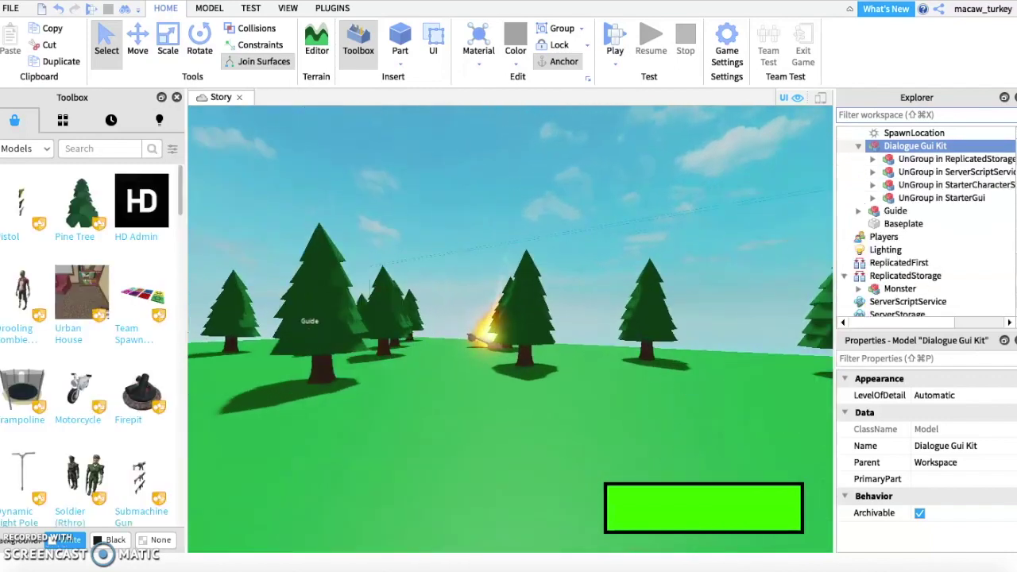
{"action": "left_click_drag", "start_coordinate": [953, 159], "coordinate": [914, 276]}
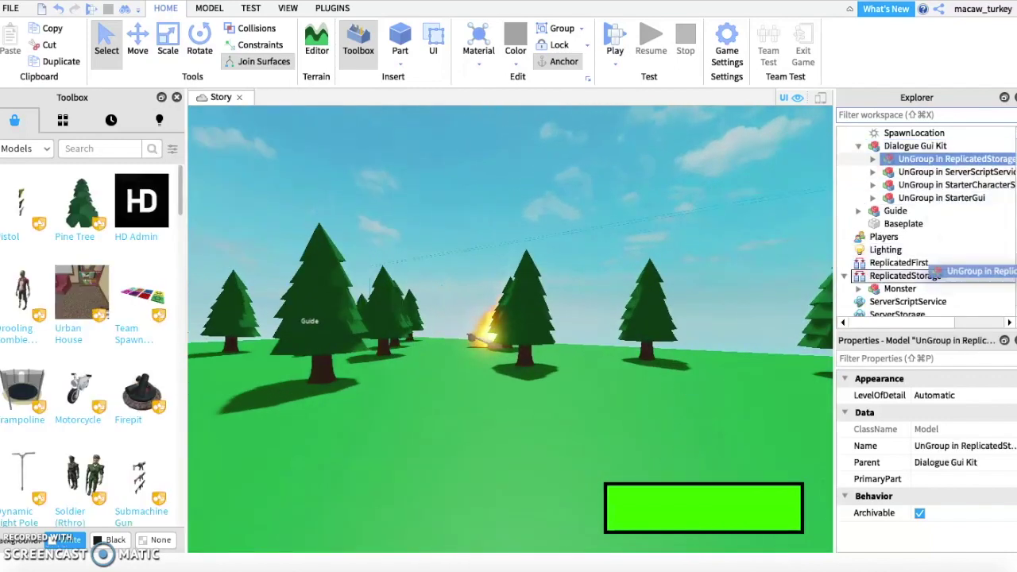
{"action": "right_click", "coordinate": [942, 290]}
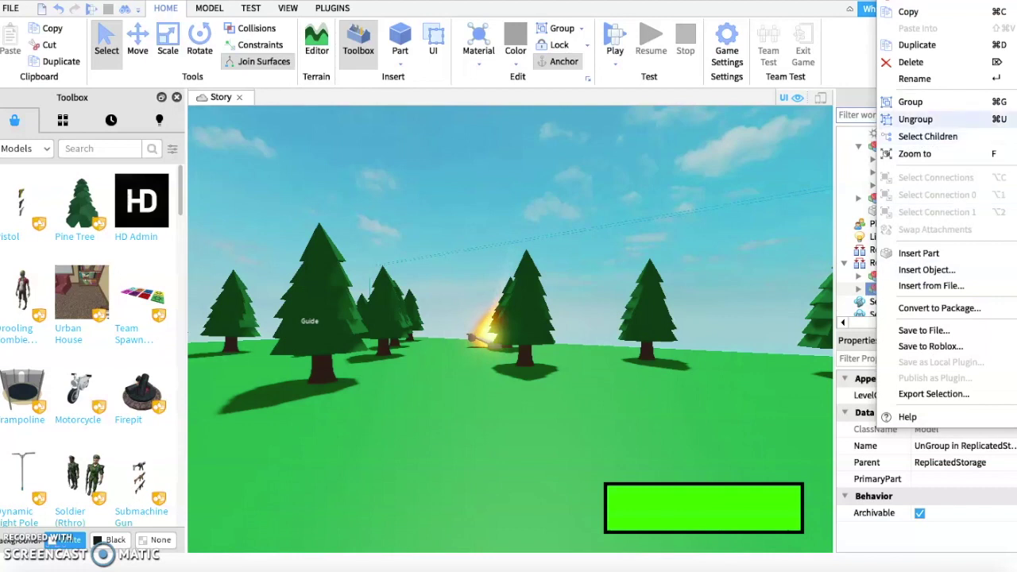
{"action": "left_click", "coordinate": [913, 119]}
Step: Move the ServerScriptService group into ServerScriptService and ungroup it, leaving GameScript
{"action": "left_click_drag", "start_coordinate": [953, 159], "coordinate": [897, 314]}
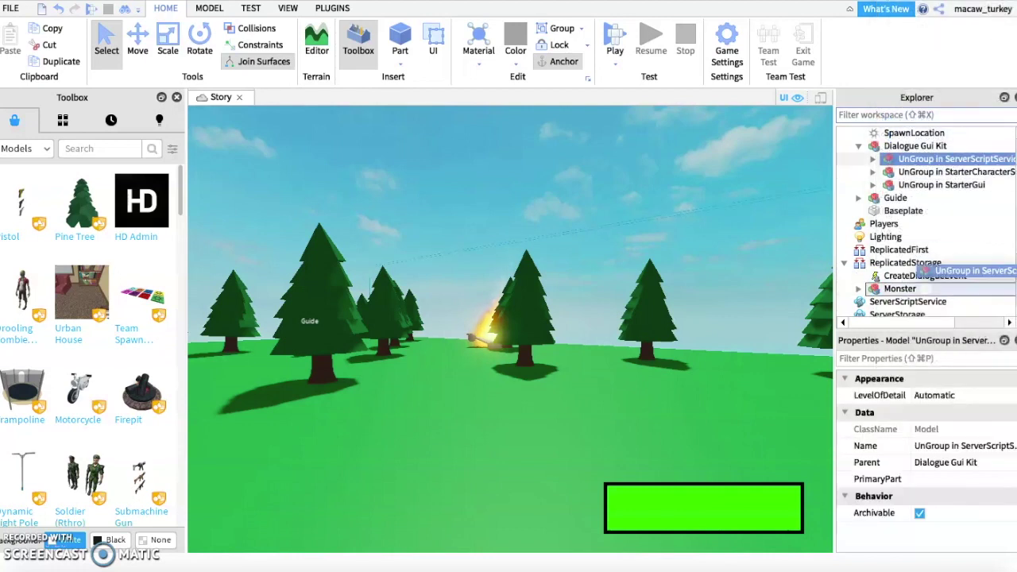
{"action": "left_click_drag", "start_coordinate": [946, 289], "coordinate": [946, 267]}
{"action": "right_click", "coordinate": [946, 274]}
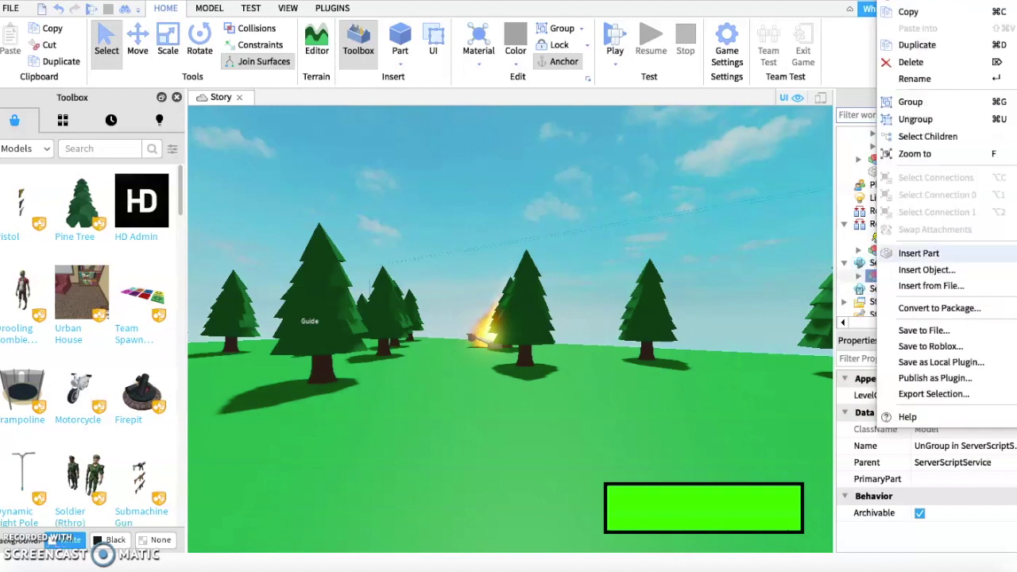
{"action": "left_click", "coordinate": [898, 120]}
Step: Move the StarterGui group into StarterGui and ungroup it, leaving the ScreenGui
{"action": "mouse_move", "coordinate": [941, 146]}
{"action": "left_mouse_down"}
{"action": "mouse_move", "coordinate": [976, 288]}
{"action": "mouse_move", "coordinate": [938, 238]}
{"action": "left_mouse_up"}
{"action": "right_click", "coordinate": [922, 252]}
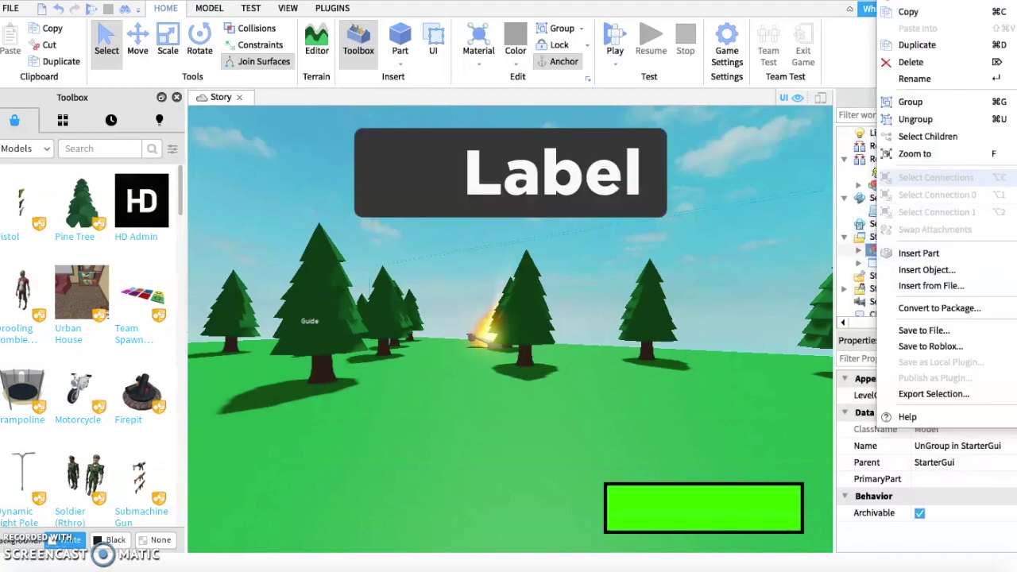
{"action": "left_click", "coordinate": [916, 120]}
{"action": "scroll", "coordinate": [880, 198], "scroll_direction": "up", "scroll_amount": 2}
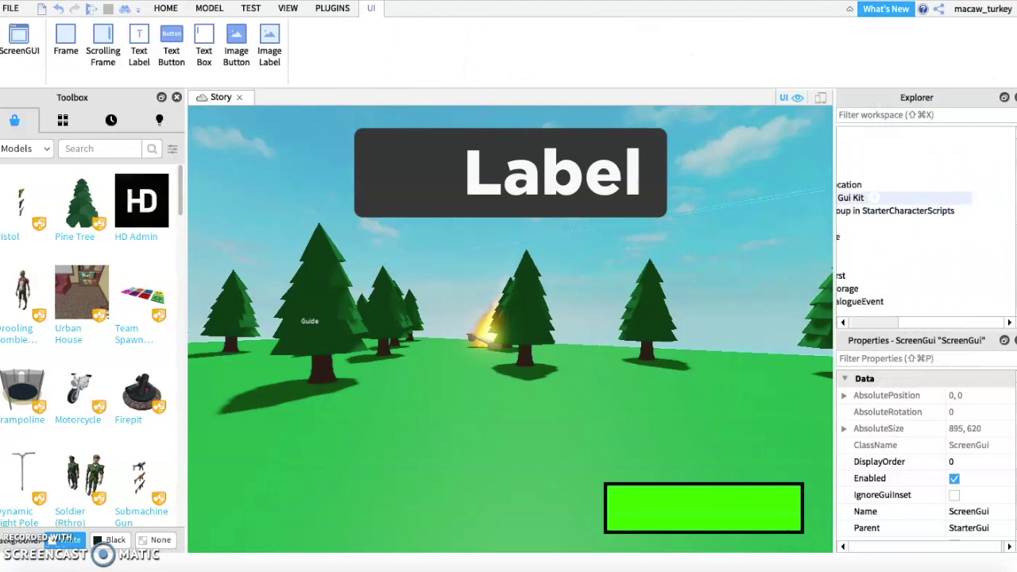
Step: Move the StarterCharacterScripts group into StarterCharacterScripts and ungroup it, leaving the LocalScript
{"action": "left_click_drag", "start_coordinate": [906, 210], "coordinate": [882, 304]}
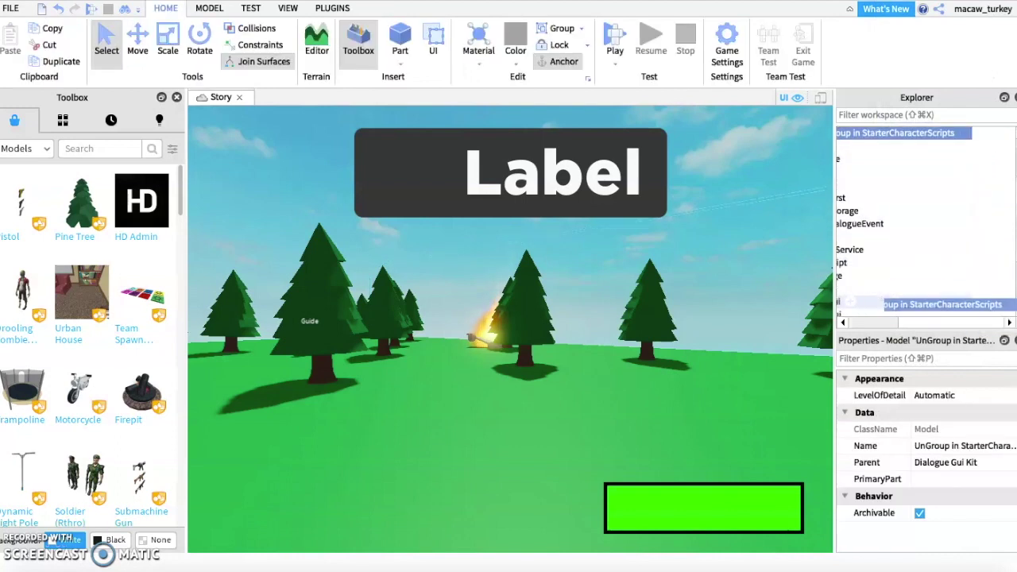
{"action": "mouse_move", "coordinate": [882, 304]}
{"action": "left_mouse_down"}
{"action": "mouse_move", "coordinate": [897, 250]}
{"action": "mouse_move", "coordinate": [932, 237]}
{"action": "mouse_move", "coordinate": [930, 263]}
{"action": "left_mouse_up"}
{"action": "right_click", "coordinate": [930, 262]}
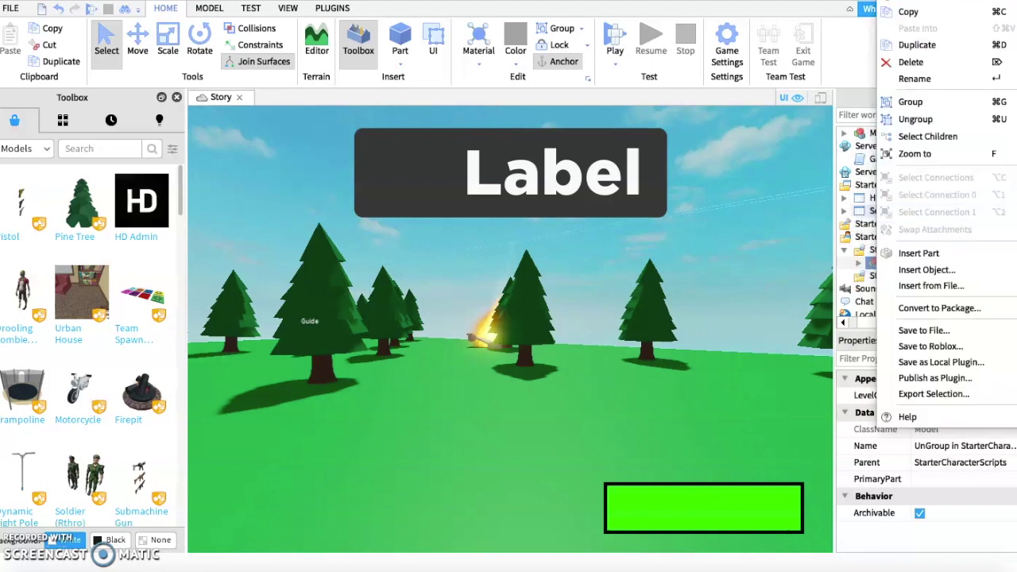
{"action": "left_click", "coordinate": [916, 119]}
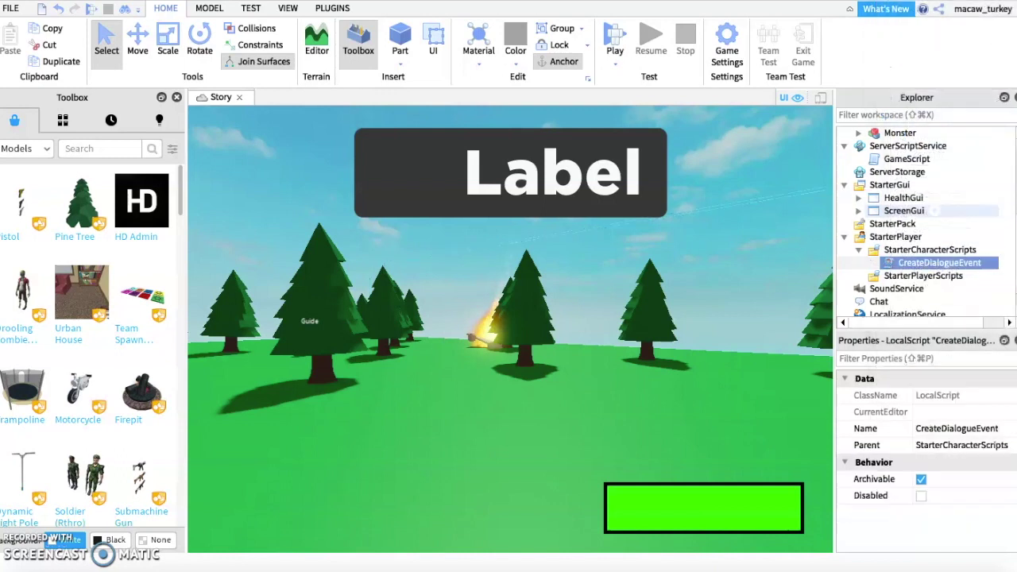
{"action": "scroll", "coordinate": [914, 238], "scroll_direction": "up", "scroll_amount": 5}
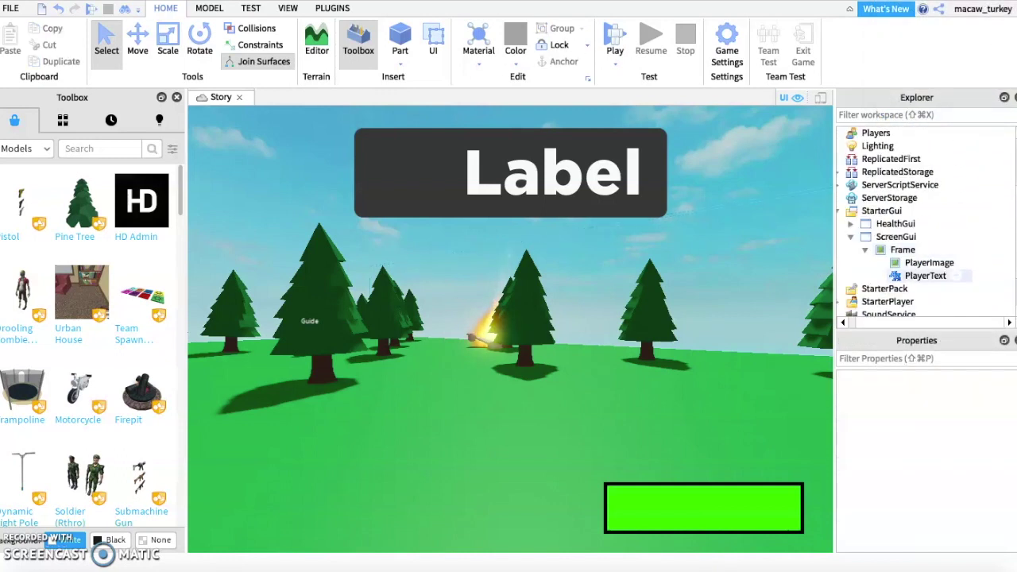
Step: Change the PlayerText label's Text property from 'Label' to 'Waiting players to load'
{"action": "left_click", "coordinate": [926, 276]}
{"action": "scroll", "coordinate": [922, 460], "scroll_direction": "down", "scroll_amount": 3}
{"action": "scroll", "coordinate": [922, 461], "scroll_direction": "down", "scroll_amount": 2}
{"action": "scroll", "coordinate": [925, 457], "scroll_direction": "down", "scroll_amount": 1}
{"action": "scroll", "coordinate": [926, 457], "scroll_direction": "down", "scroll_amount": 2}
{"action": "scroll", "coordinate": [926, 457], "scroll_direction": "down", "scroll_amount": 2}
{"action": "scroll", "coordinate": [926, 457], "scroll_direction": "down", "scroll_amount": 1}
{"action": "scroll", "coordinate": [922, 461], "scroll_direction": "down", "scroll_amount": 3}
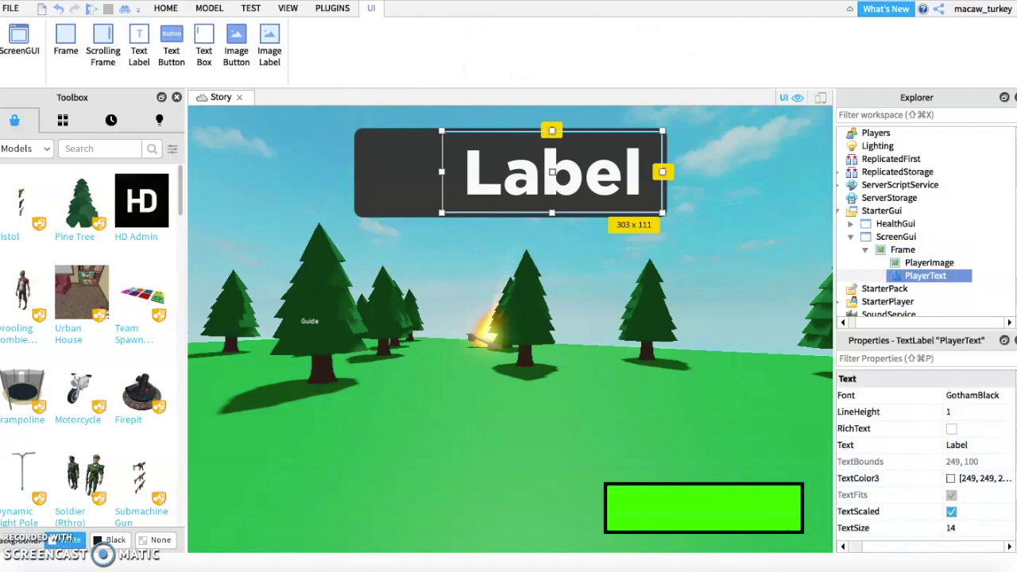
{"action": "left_click", "coordinate": [969, 445]}
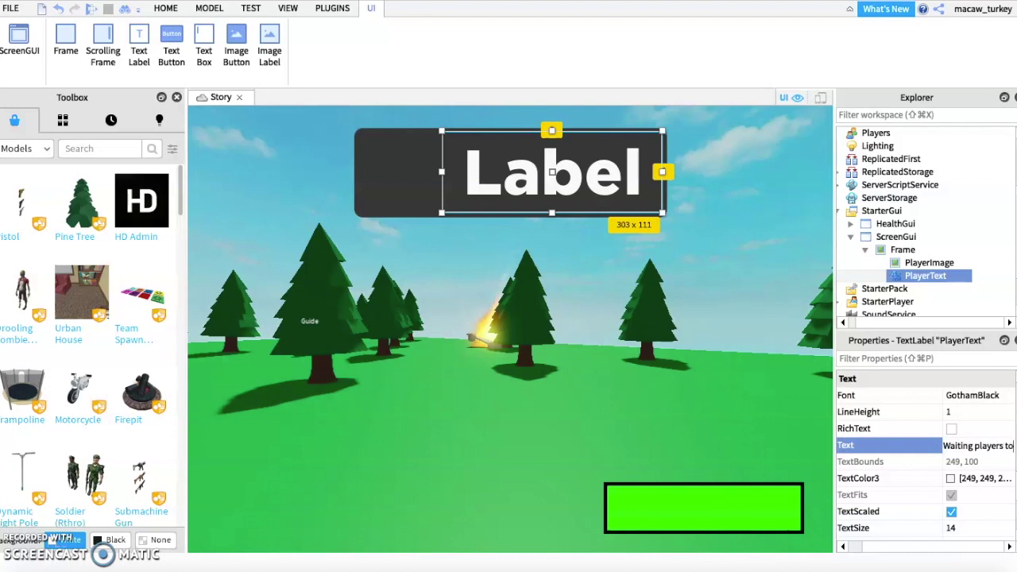
{"action": "type", "text": "d"}
{"action": "key", "text": "Return"}
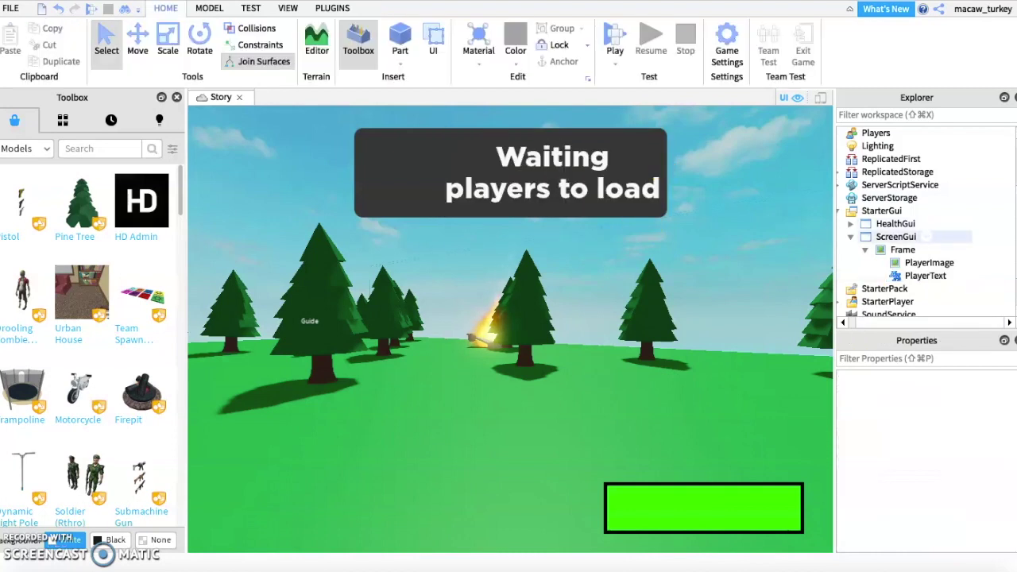
{"action": "scroll", "coordinate": [925, 237], "scroll_direction": "up", "scroll_amount": 1}
{"action": "left_click", "coordinate": [859, 249]}
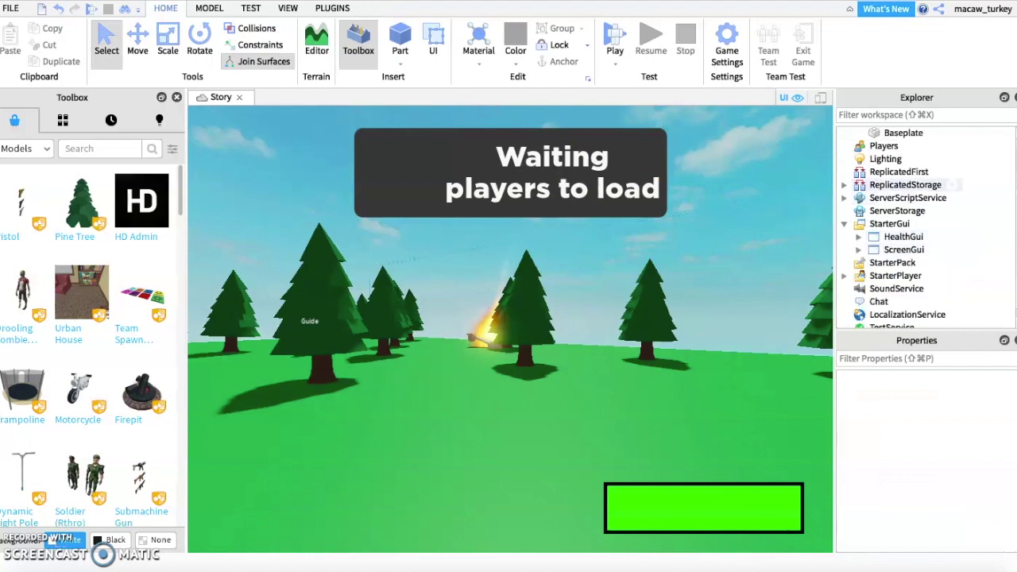
Step: Open GameScript from ServerScriptService and scroll to challenge_intro and the challenge_1–3 stubs
{"action": "left_click", "coordinate": [844, 197]}
{"action": "double_click", "coordinate": [906, 211]}
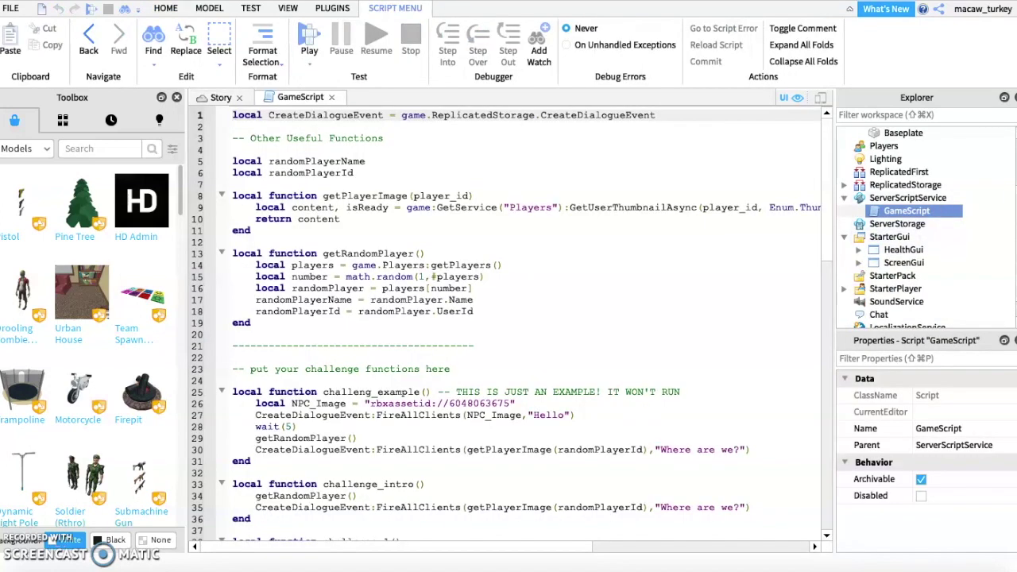
{"action": "scroll", "coordinate": [493, 318], "scroll_direction": "down", "scroll_amount": 1}
{"action": "scroll", "coordinate": [493, 318], "scroll_direction": "down", "scroll_amount": 1}
{"action": "scroll", "coordinate": [492, 318], "scroll_direction": "down", "scroll_amount": 2}
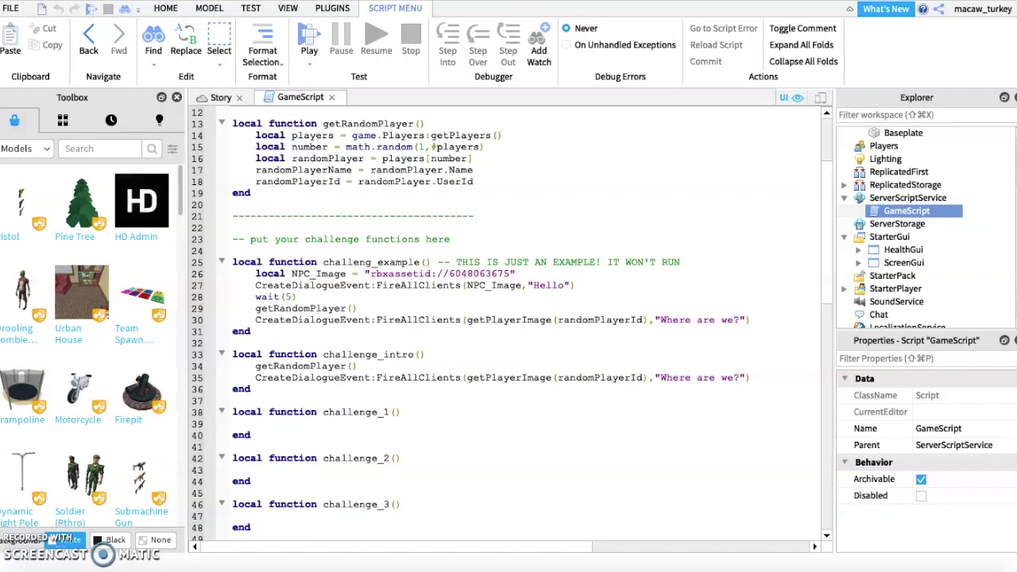
Step: Copy the example's NPC image and Hello lines, and add a wait after challenge_intro's dialogue line
{"action": "left_click_drag", "start_coordinate": [575, 285], "coordinate": [232, 273]}
{"action": "key", "text": "ctrl+c"}
{"action": "right_click", "coordinate": [262, 280]}
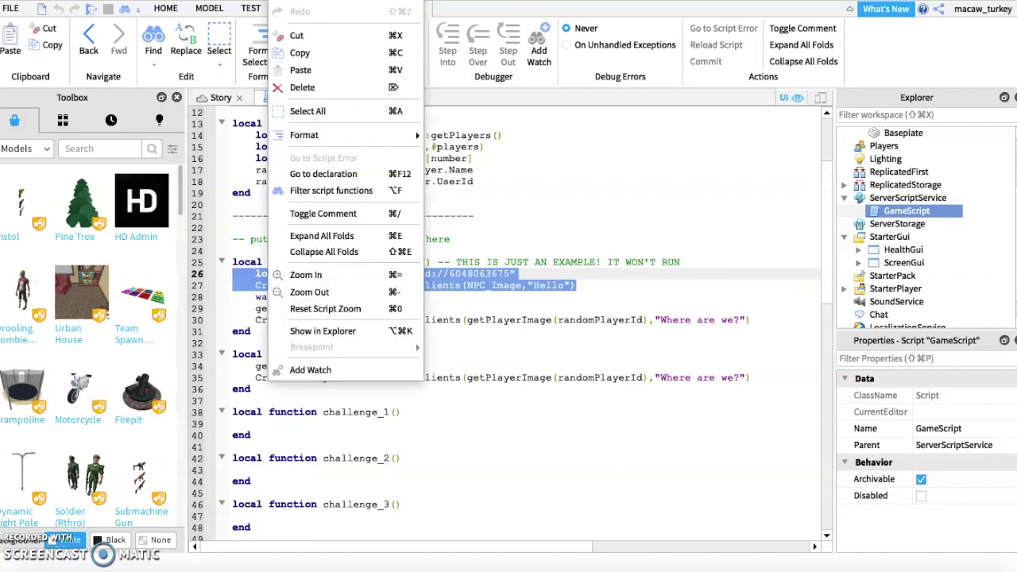
{"action": "left_click", "coordinate": [294, 52]}
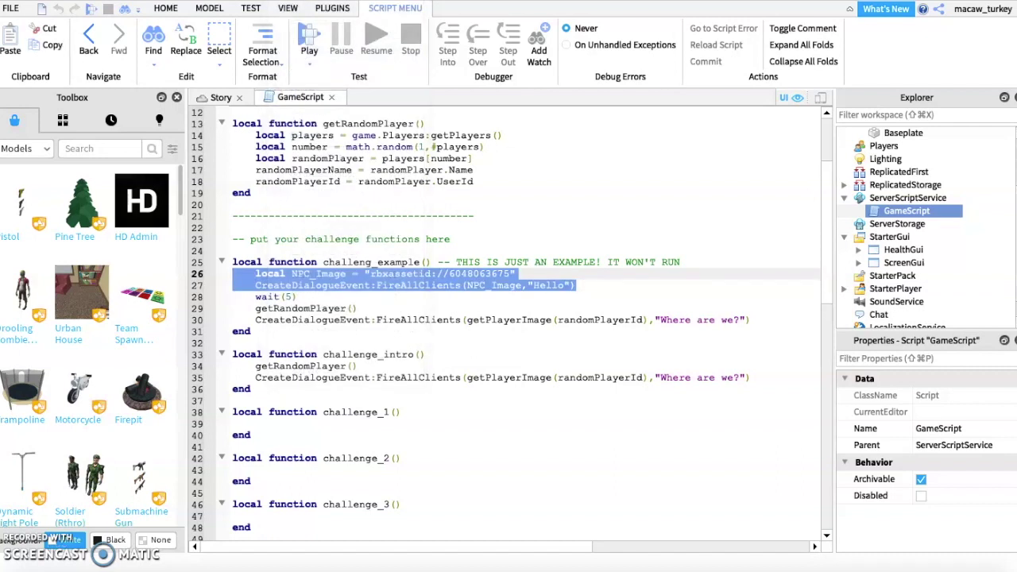
{"action": "left_click", "coordinate": [751, 377]}
{"action": "key", "text": "Return"}
{"action": "type", "text": "wait()"}
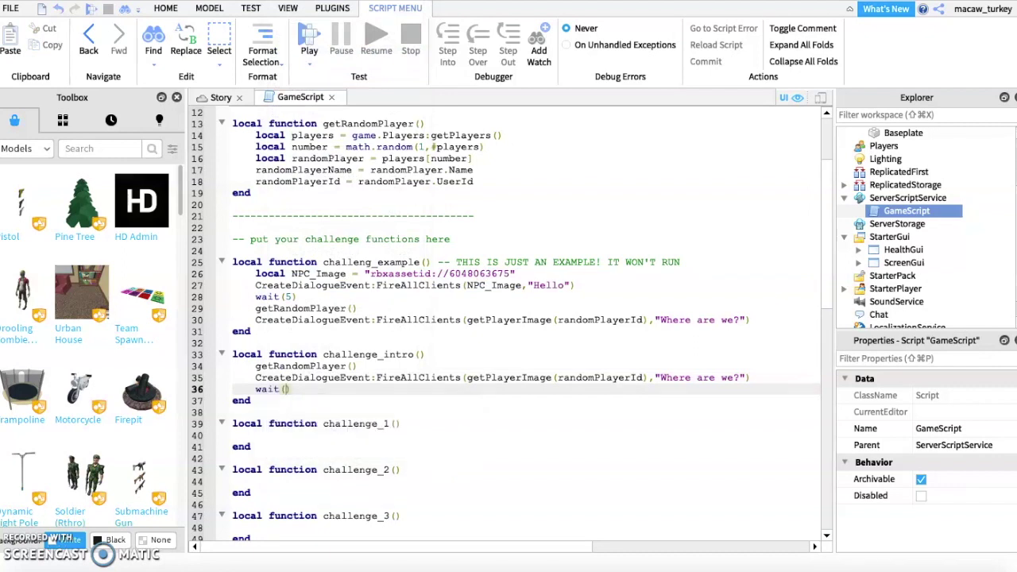
{"action": "type", "text": "5"}
{"action": "key", "text": "Return"}
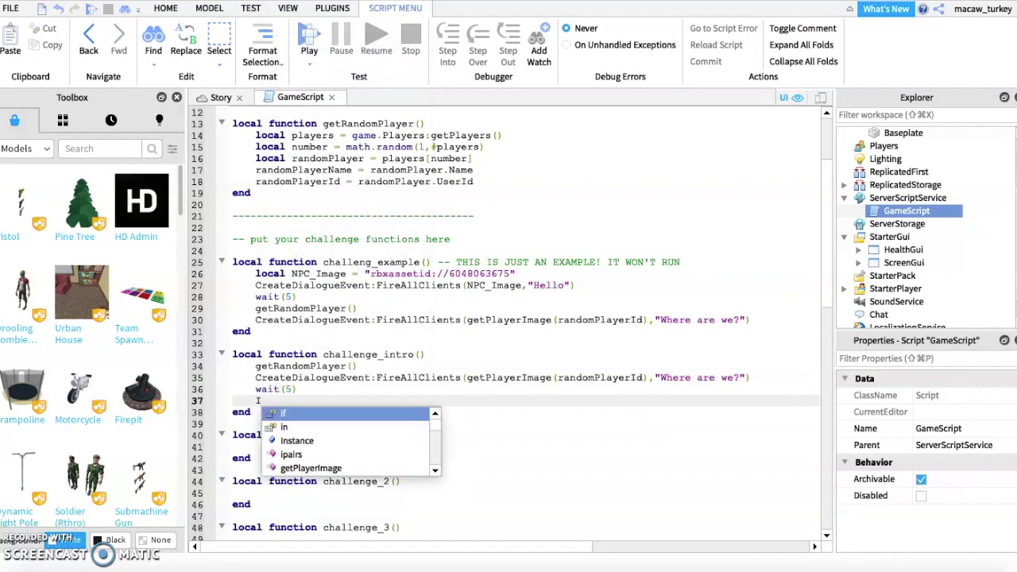
Step: Paste the NPC lines into challenge_intro, change the reply to 'I don't know', and add wait(5)
{"action": "key", "text": "ctrl+v"}
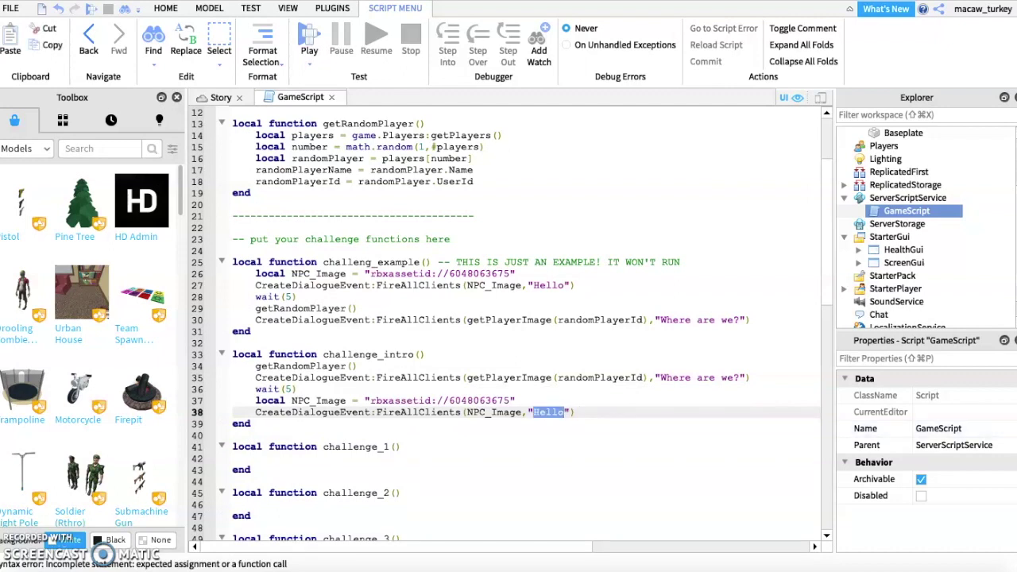
{"action": "type", "text": "don't know"}
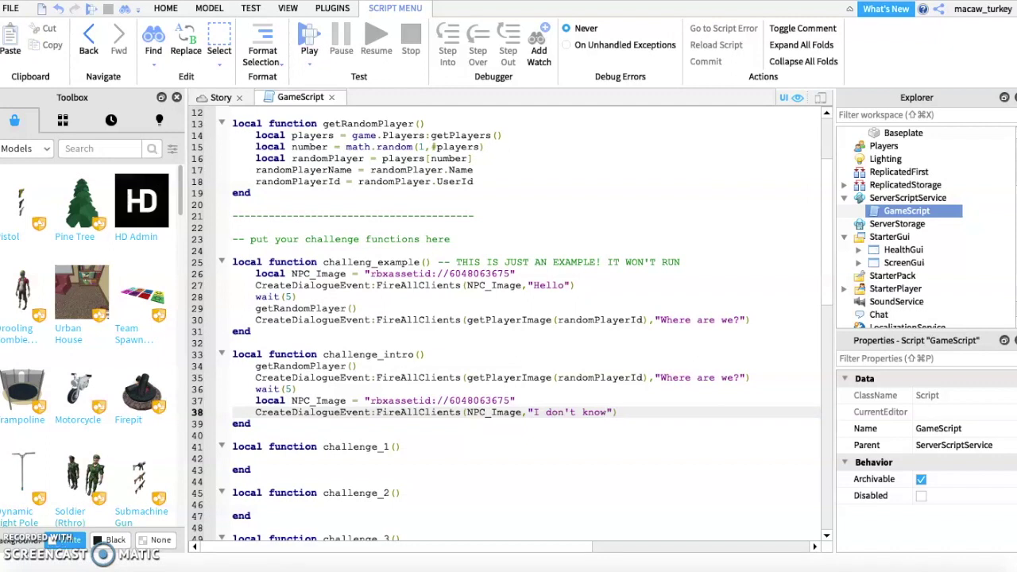
{"action": "key", "text": "Return"}
{"action": "type", "text": "wait()"}
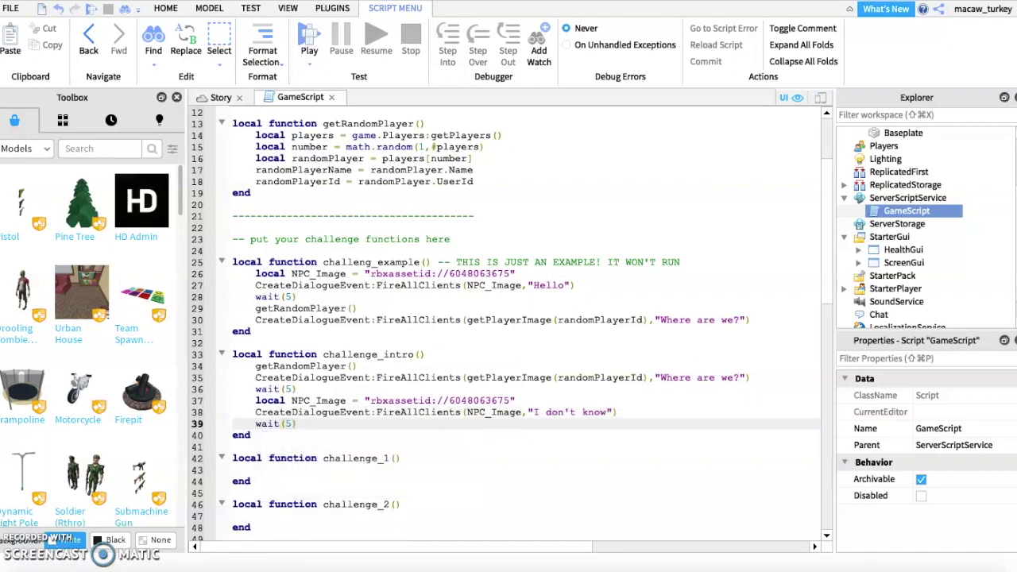
{"action": "key", "text": "Return"}
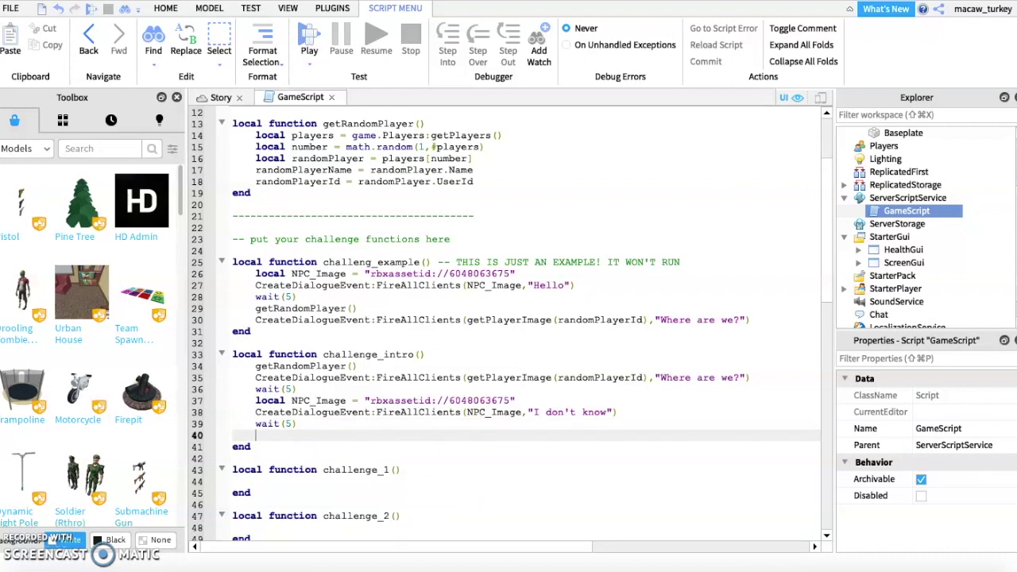
Step: Paste the example's getRandomPlayer and player lines at line 40, asking 'What are we going to do?'
{"action": "left_click_drag", "start_coordinate": [751, 319], "coordinate": [232, 309]}
{"action": "key", "text": "super+c"}
{"action": "right_click", "coordinate": [263, 314]}
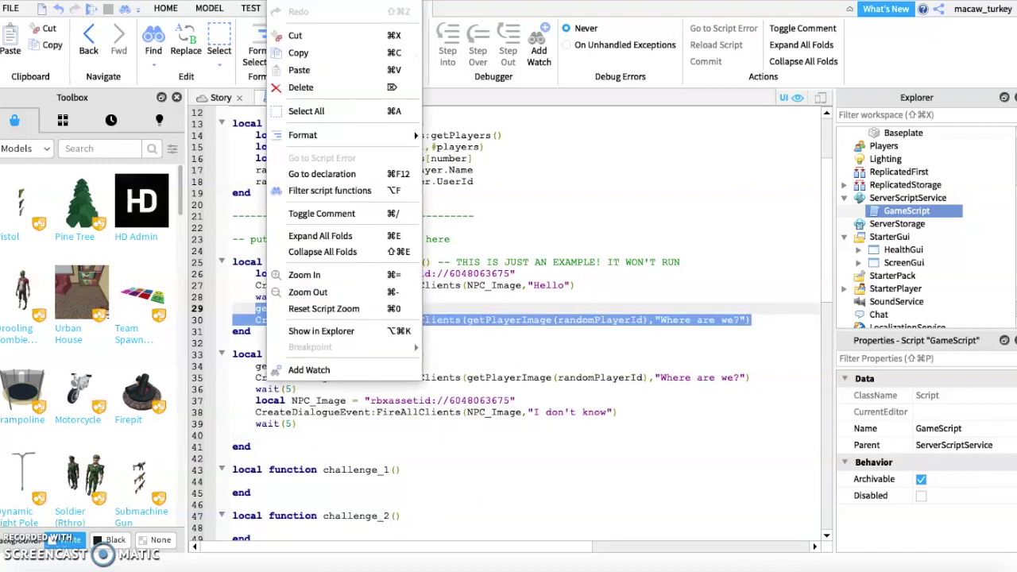
{"action": "left_click", "coordinate": [294, 51]}
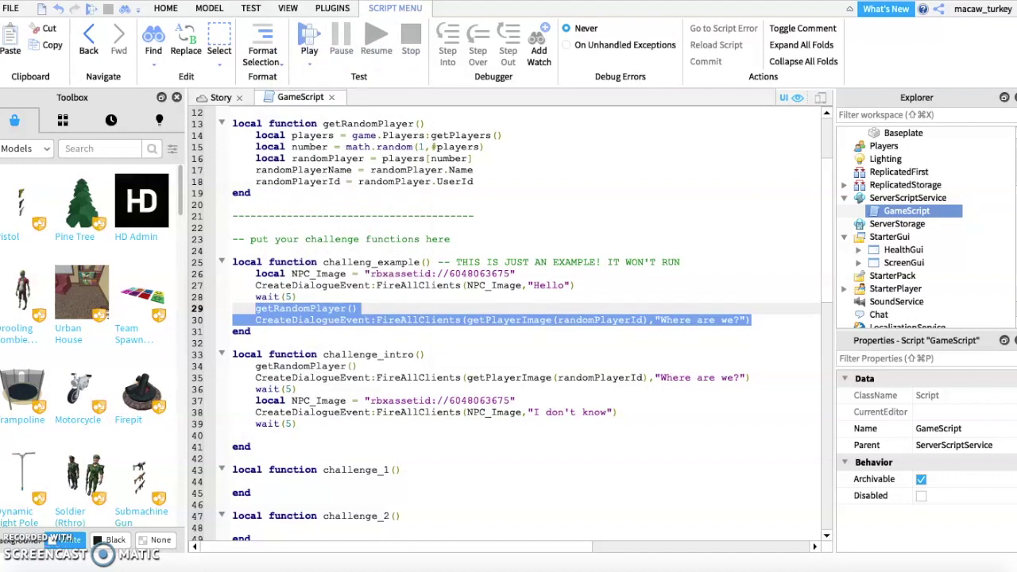
{"action": "left_click", "coordinate": [256, 435]}
{"action": "key", "text": "super+v"}
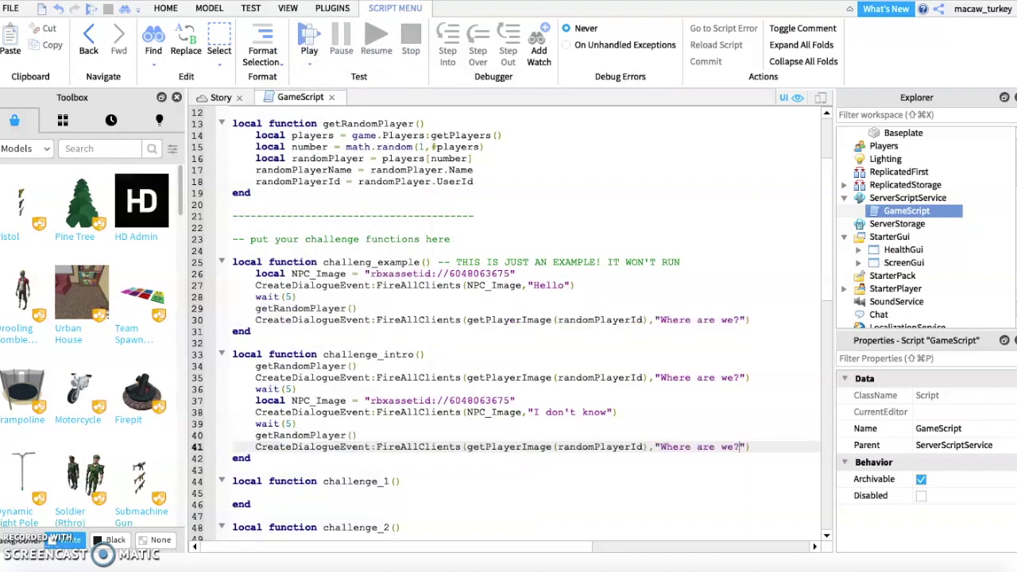
{"action": "left_click_drag", "start_coordinate": [741, 447], "coordinate": [660, 446]}
{"action": "type", "text": "W"}
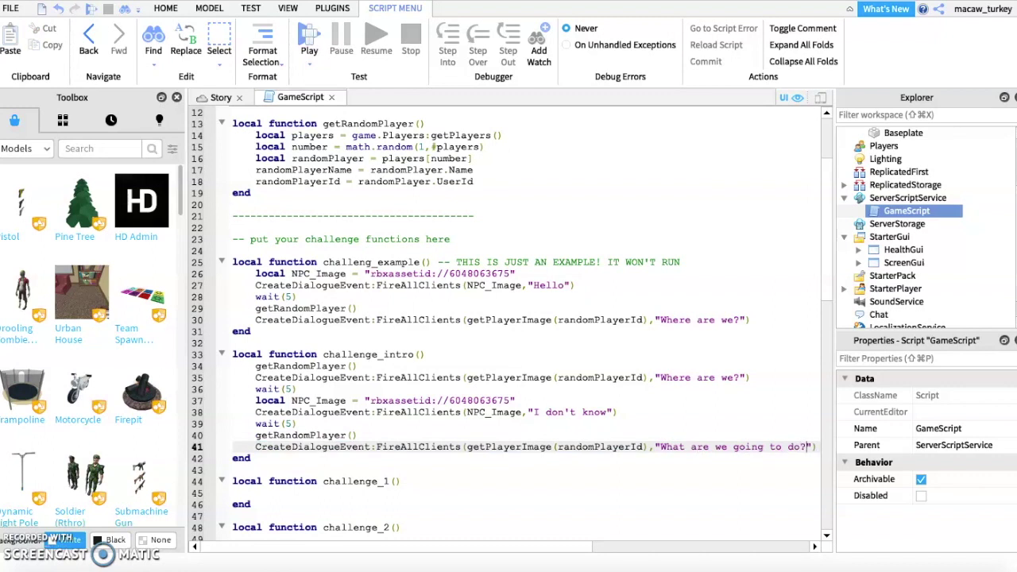
Step: Copy the NPC_Image and 'I don't know' lines and add wait(6) after the player's question
{"action": "left_click_drag", "start_coordinate": [618, 412], "coordinate": [232, 401]}
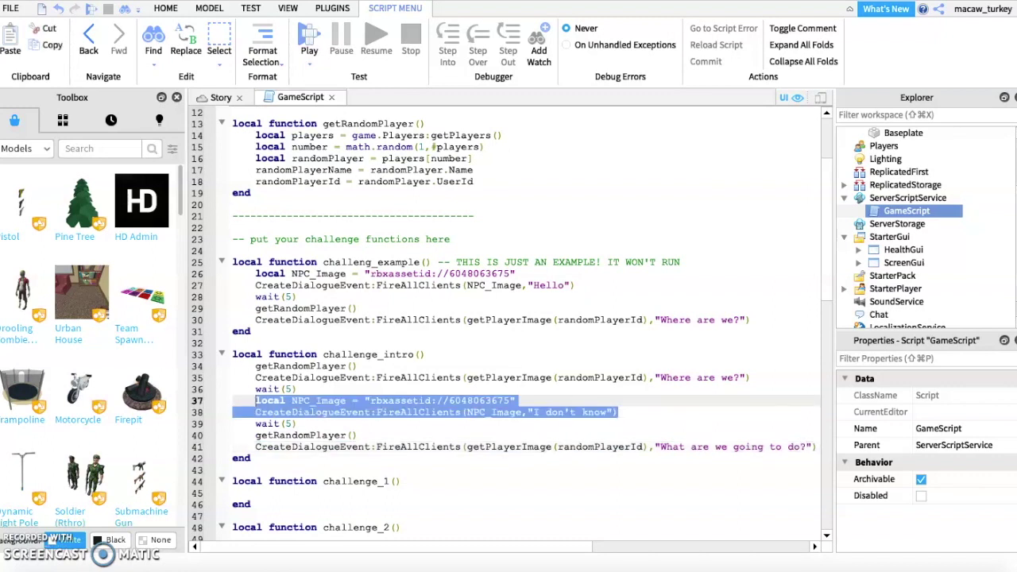
{"action": "right_click", "coordinate": [260, 406]}
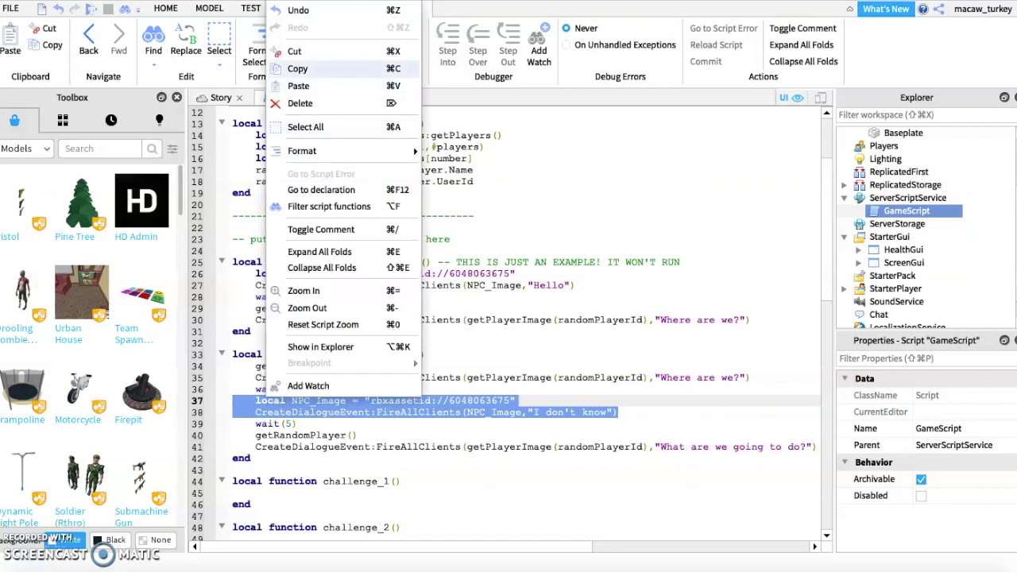
{"action": "left_click", "coordinate": [302, 69]}
{"action": "scroll", "coordinate": [508, 318], "scroll_direction": "down", "scroll_amount": 2}
{"action": "left_click", "coordinate": [465, 402]}
{"action": "key", "text": "Return"}
{"action": "type", "text": "w"}
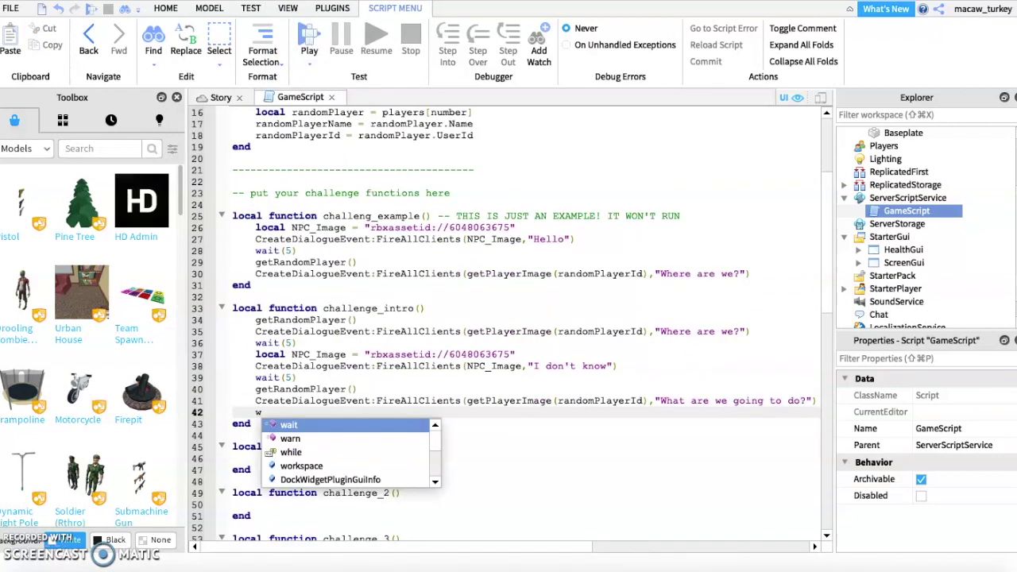
{"action": "type", "text": "ait(6"}
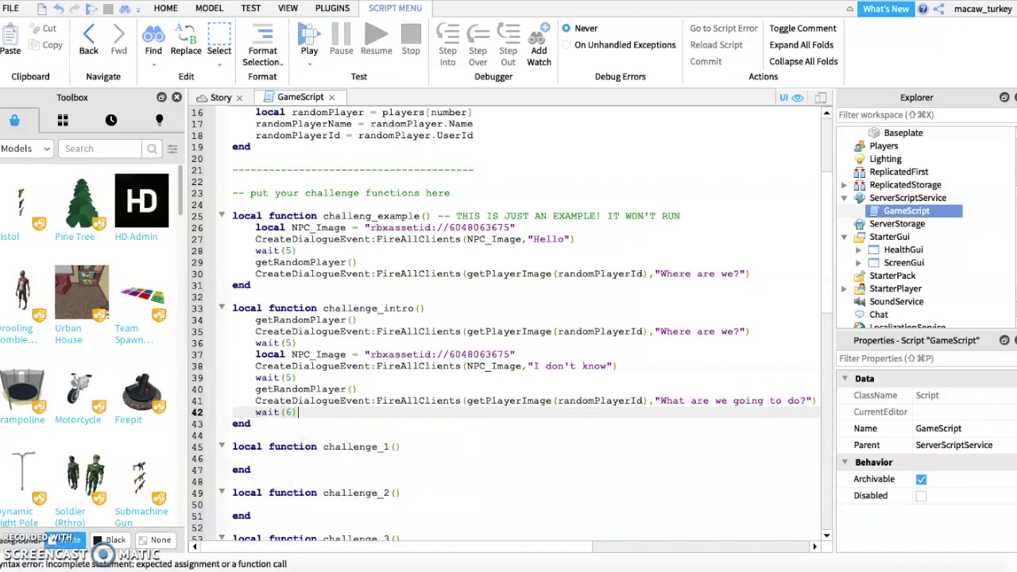
{"action": "key", "text": "Return"}
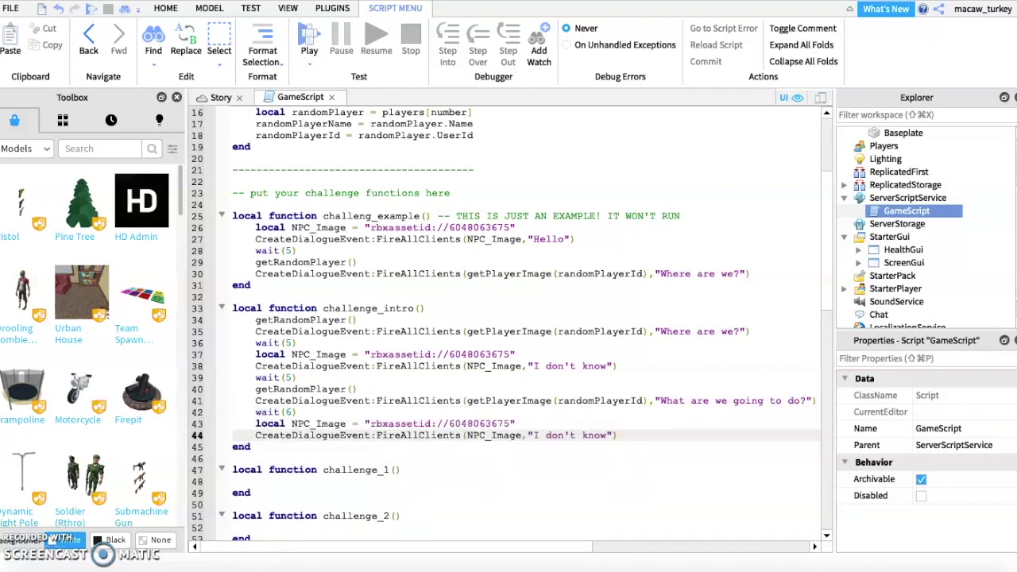
Step: Paste the NPC lines as 'Don't worry guys we can just stay here for the night!' followed by wait(9)
{"action": "key", "text": "super+v"}
{"action": "type", "text": "Don't"}
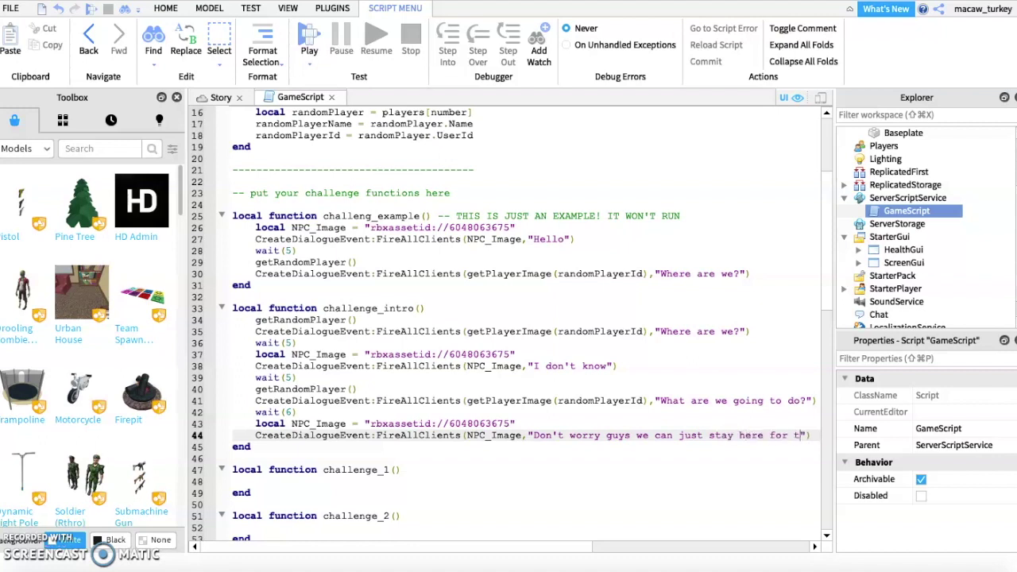
{"action": "type", "text": "night!"}
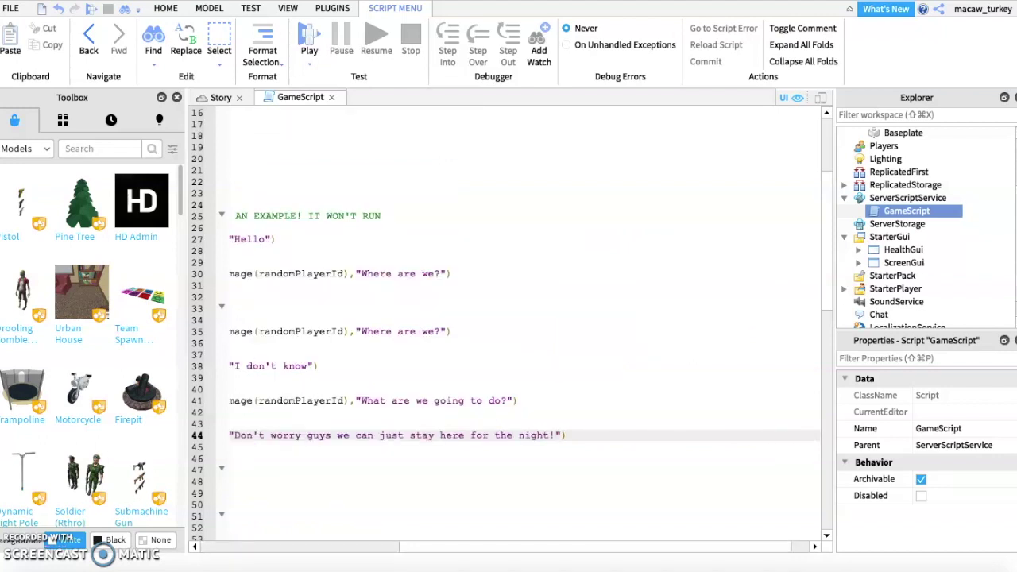
{"action": "scroll", "coordinate": [508, 318], "scroll_direction": "down", "scroll_amount": 3}
{"action": "scroll", "coordinate": [509, 318], "scroll_direction": "left", "scroll_amount": 10}
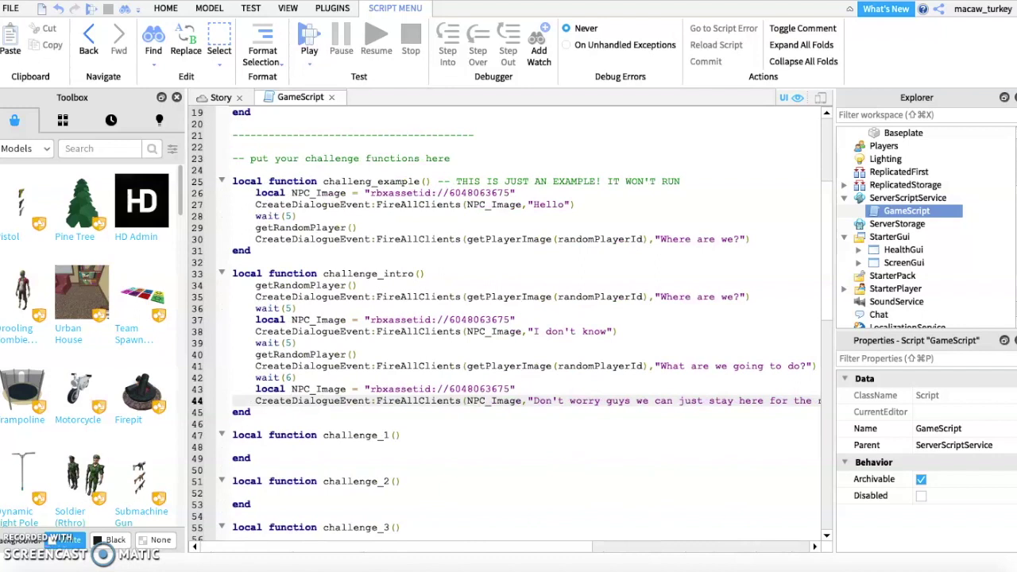
{"action": "key", "text": "End"}
{"action": "key", "text": "Return"}
{"action": "type", "text": "wait("}
{"action": "key", "text": "Down"}
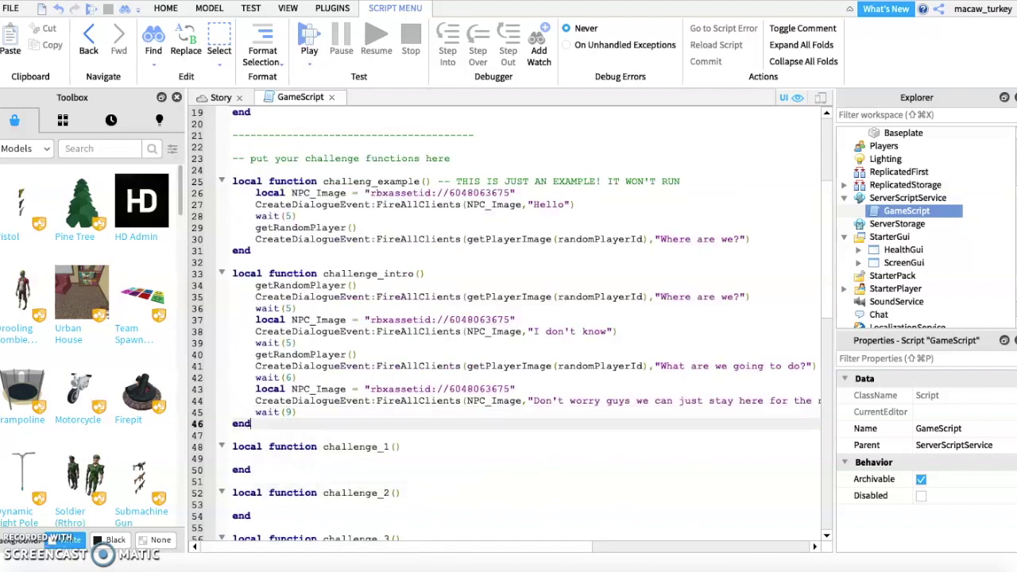
Step: Close the GameScript editor and publish the Story place to Roblox
{"action": "key", "text": "ctrl+w"}
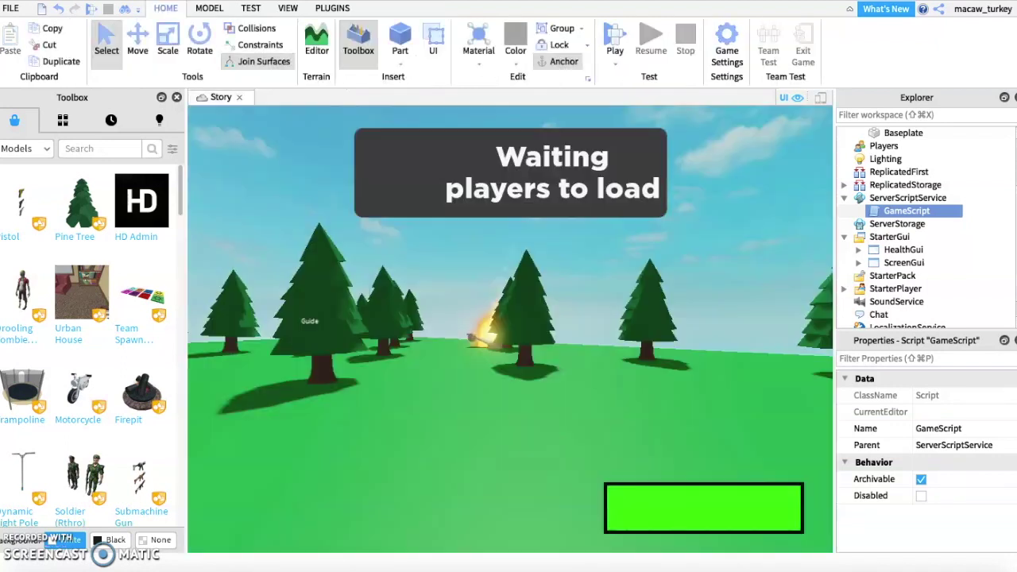
{"action": "left_click", "coordinate": [10, 8]}
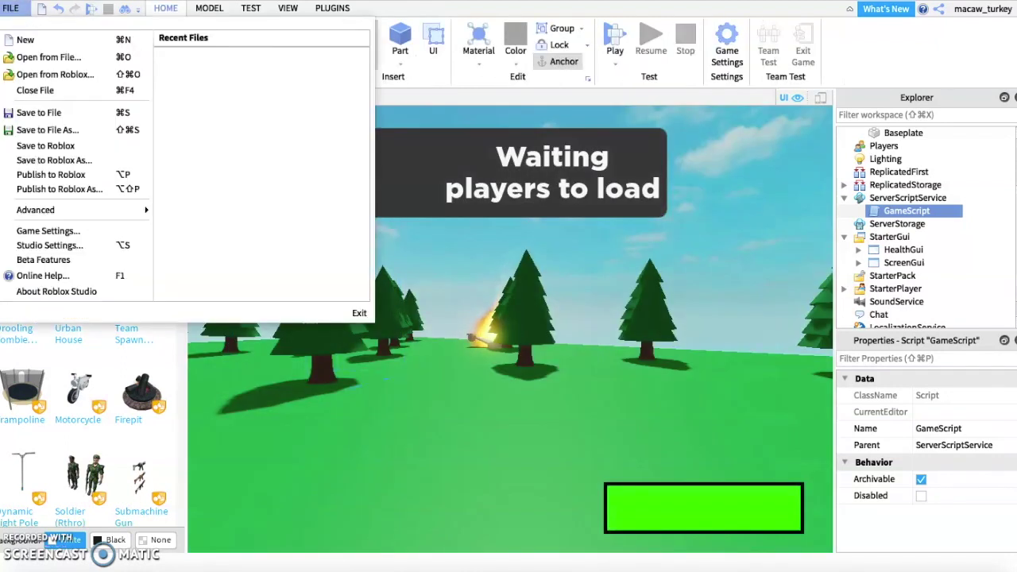
{"action": "left_click", "coordinate": [50, 174]}
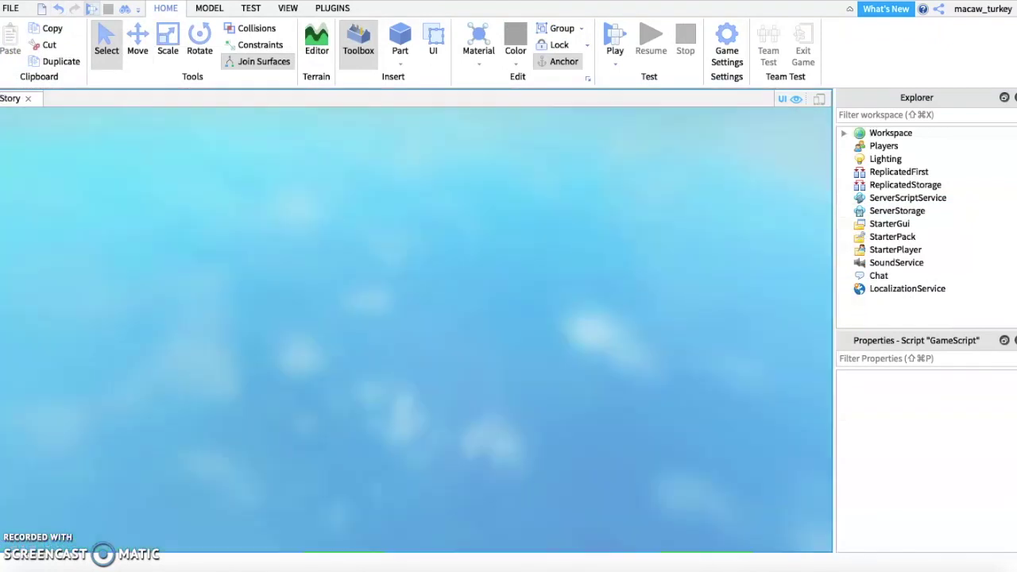
Step: Playtest the game, walk around while the intro dialogue plays, and chat 'it works'
{"action": "key", "text": "F5"}
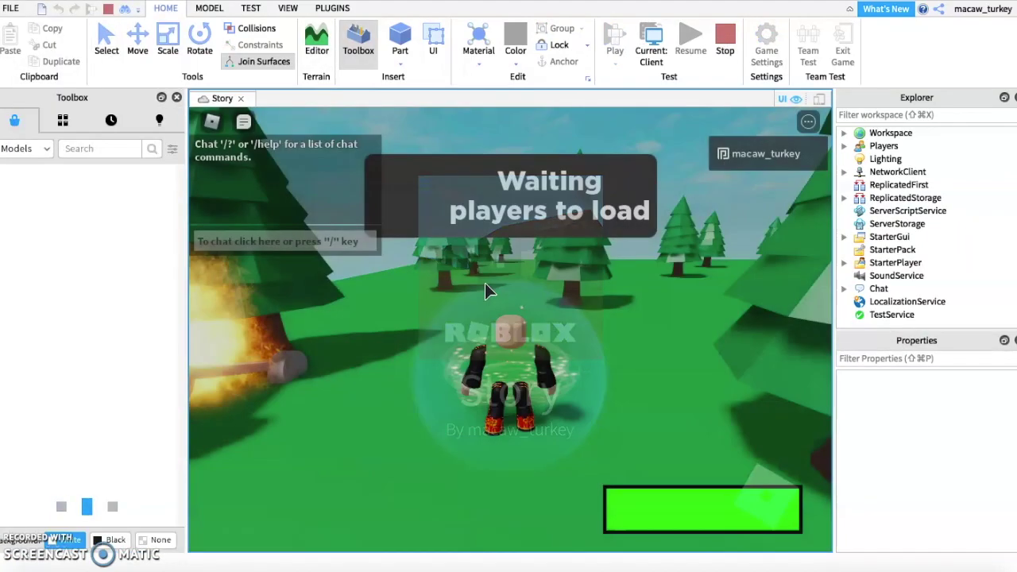
{"action": "key", "text": "a"}
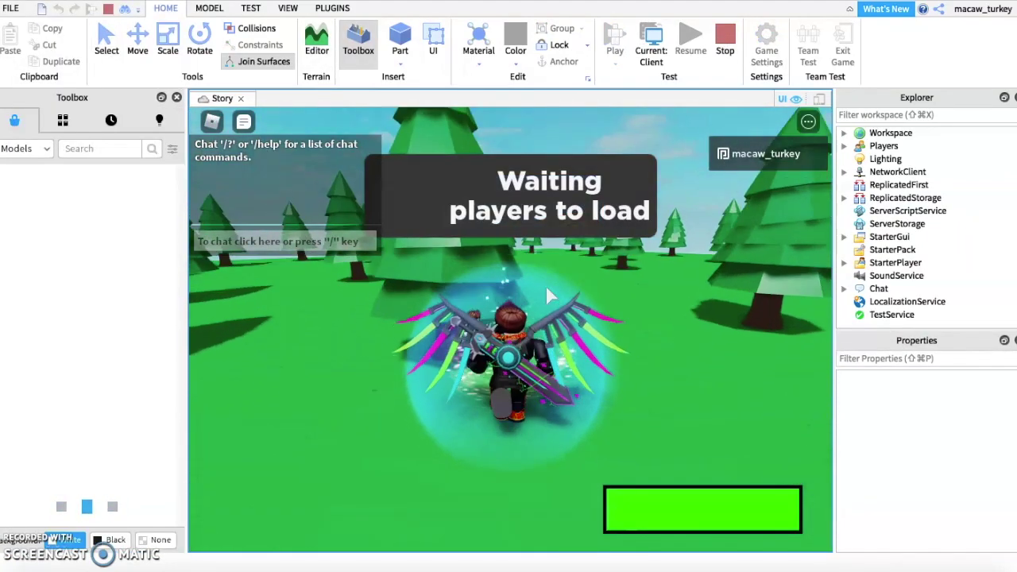
{"action": "key", "text": "d"}
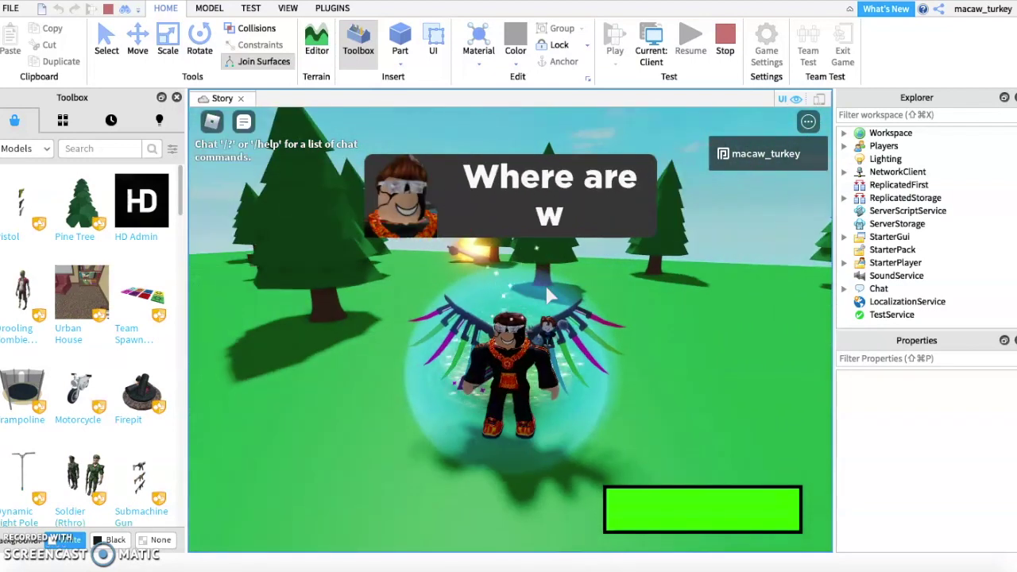
{"action": "key", "text": "slash"}
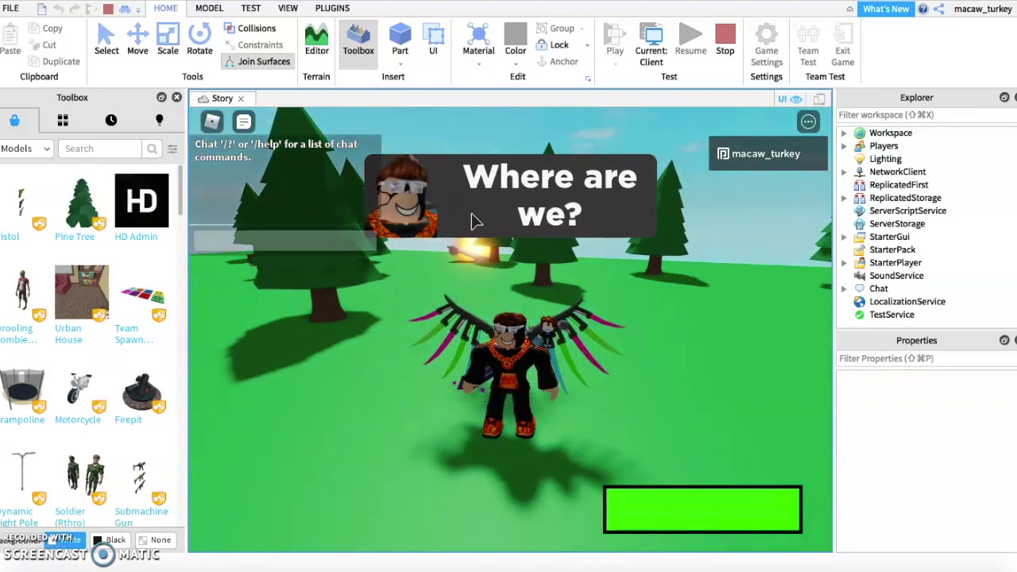
{"action": "type", "text": "it works"}
{"action": "key", "text": "Return"}
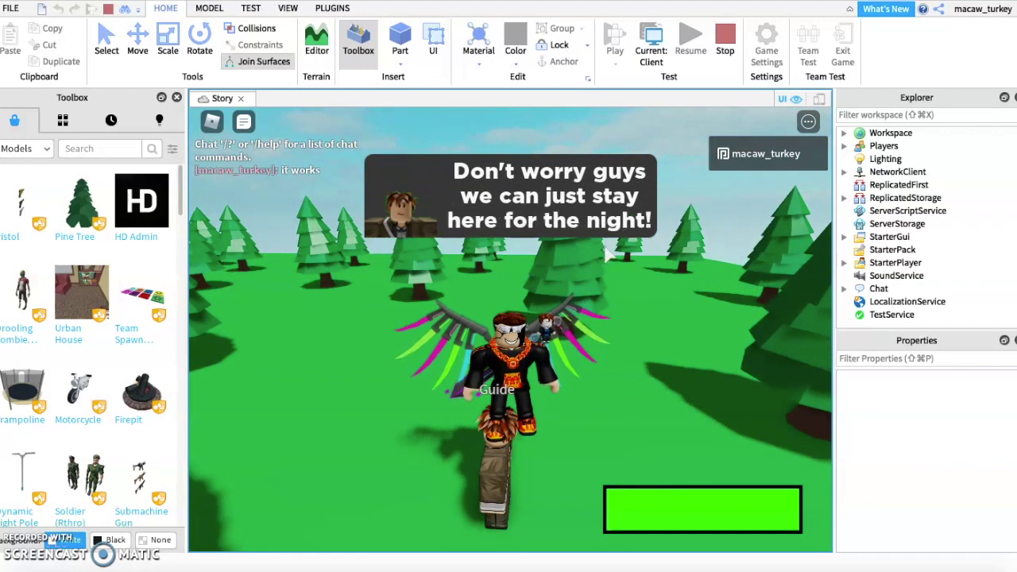
Step: Send the /e dance emote in the playtest chat to make the avatar dance
{"action": "key", "text": "slash"}
{"action": "type", "text": "/e dance"}
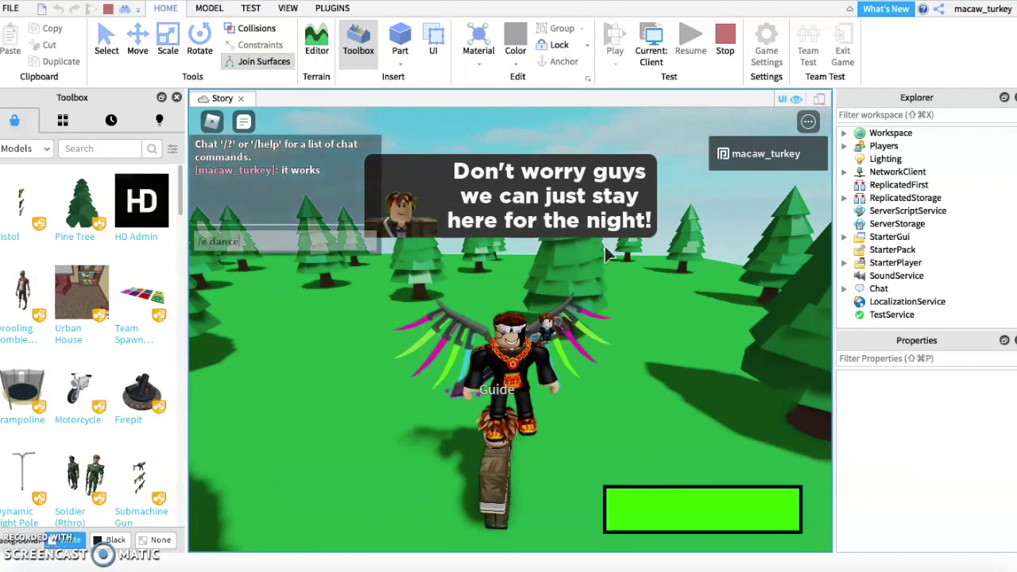
{"action": "key", "text": "Return"}
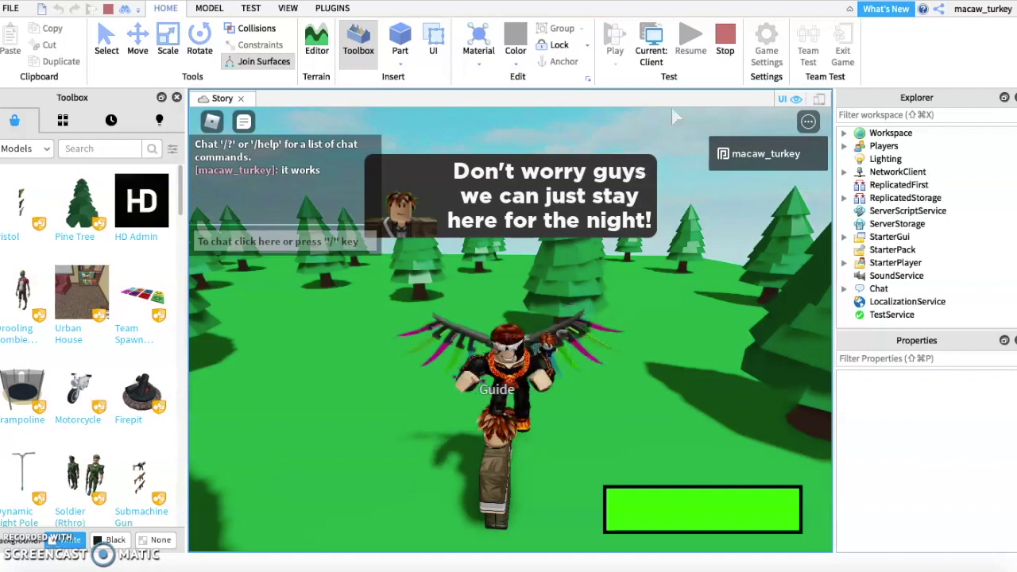